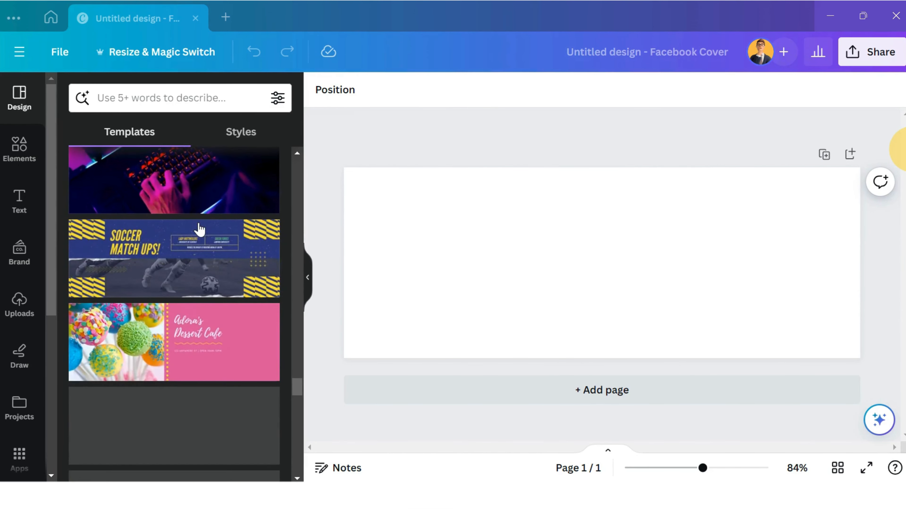
Browse the Facebook cover templates and apply the blue and yellow soccer Championships template to the blank page.
scroll(200, 230, "down", 7)
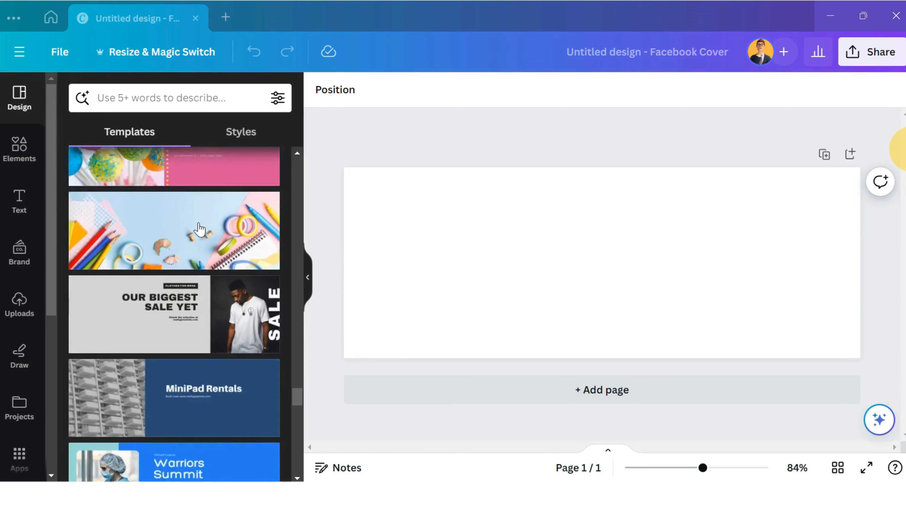
scroll(200, 229, "down", 8)
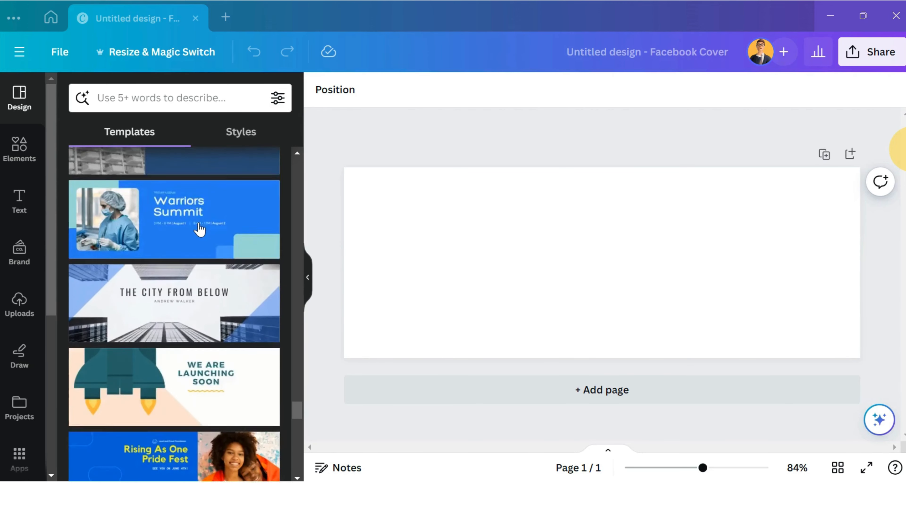
scroll(199, 229, "down", 8)
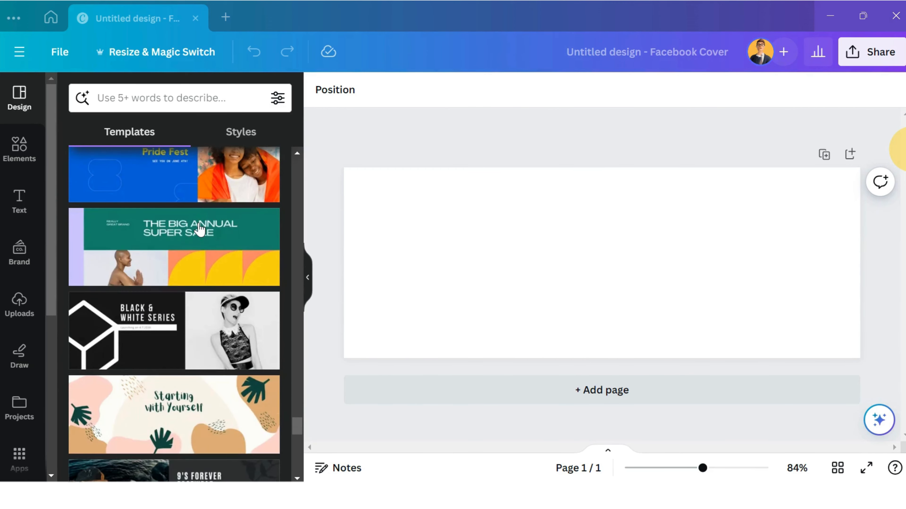
scroll(200, 230, "down", 6)
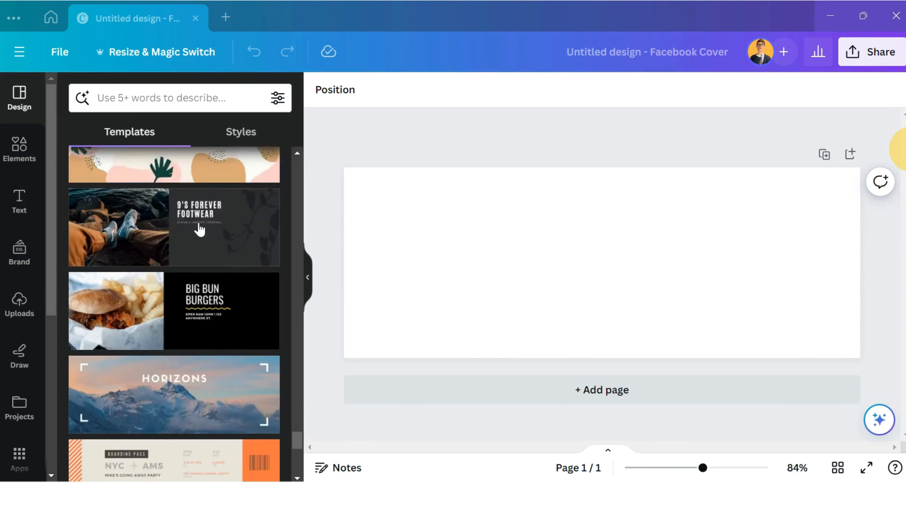
scroll(199, 229, "down", 5)
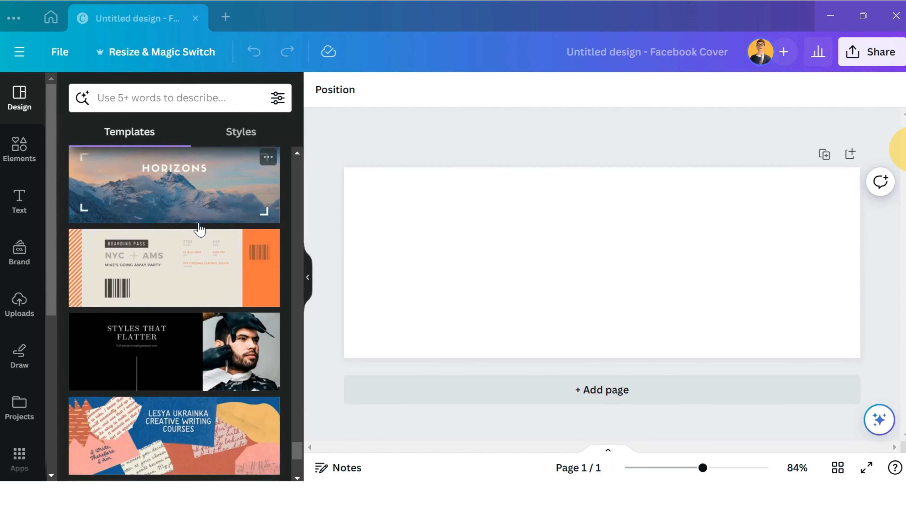
scroll(200, 229, "down", 6)
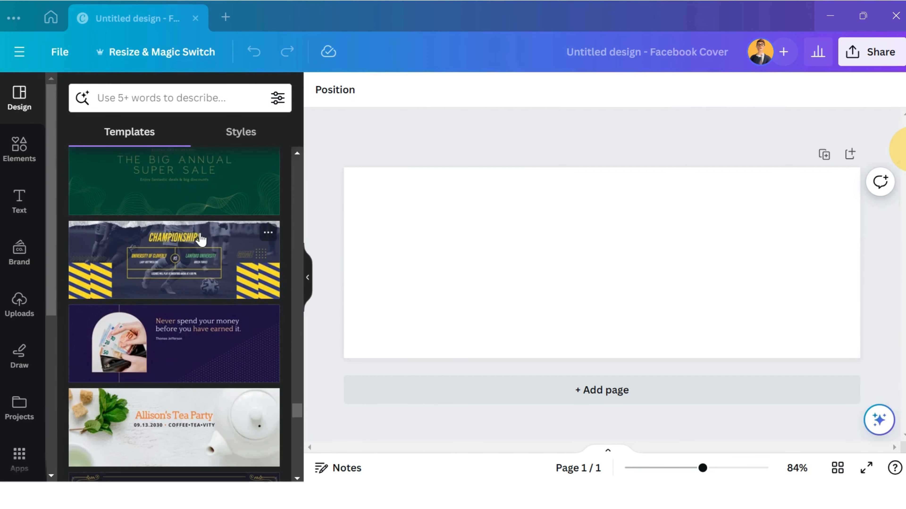
scroll(202, 246, "down", 2)
left_click(181, 243)
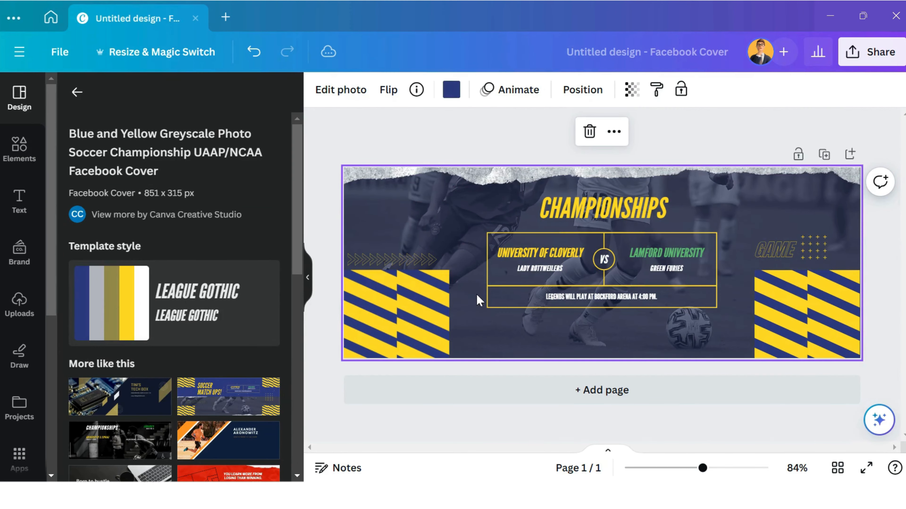
Examine which parts of the template are editable, including the team names, striped blocks, GAME graphic and event line.
left_click(587, 218)
left_click(558, 255)
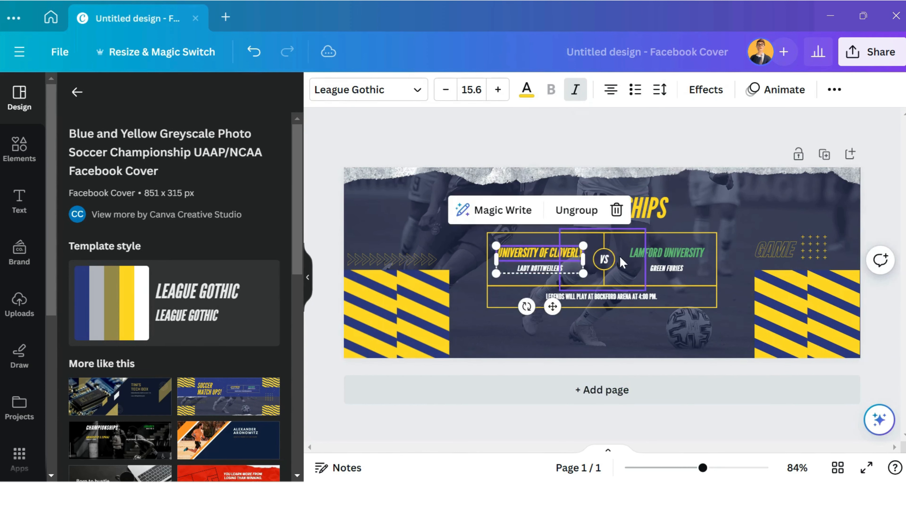
left_click(774, 278)
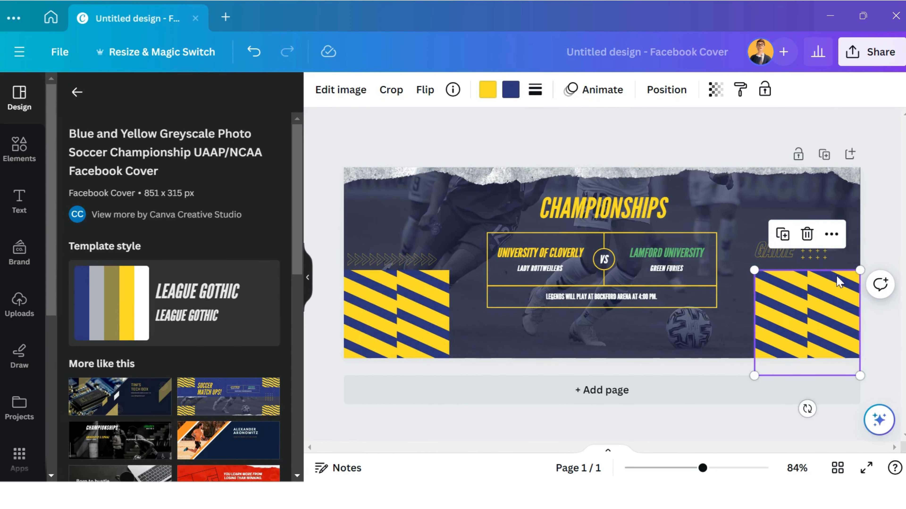
left_click(769, 244)
left_click(768, 245)
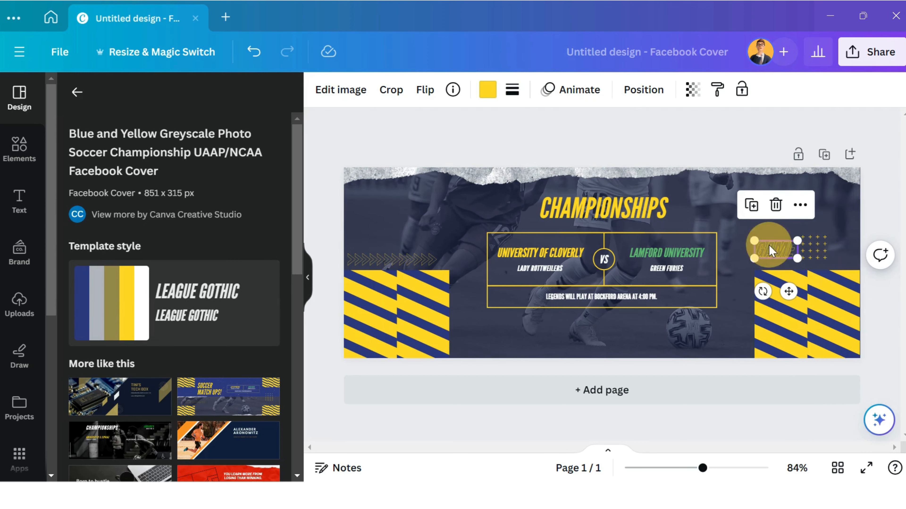
left_click(606, 216)
left_click(408, 282)
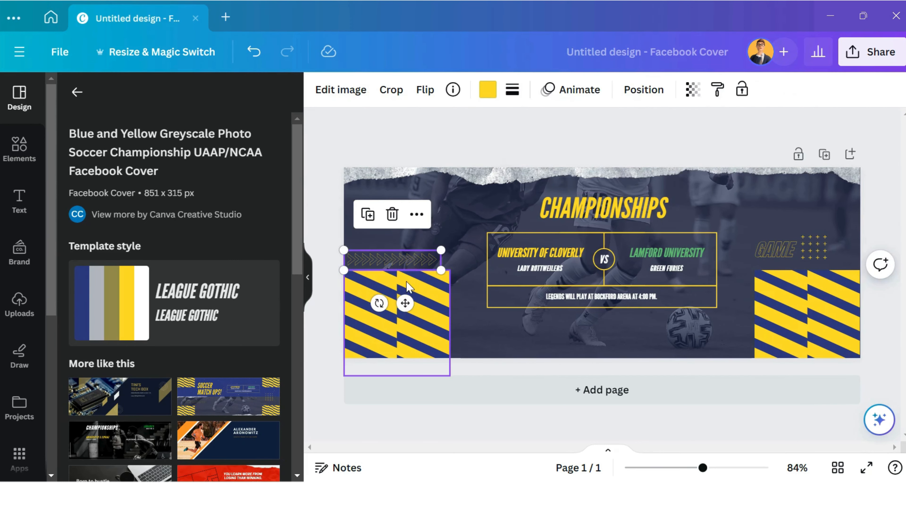
left_click(596, 299)
left_click(556, 301)
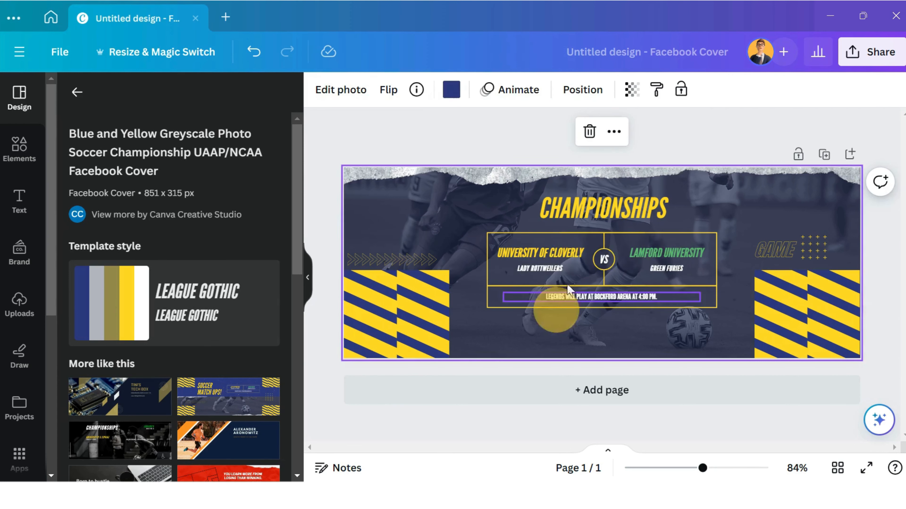
Try the Horizon, Arapey and Anonymous Pro fonts on the CHAMPIONSHIPS heading and set its font to Alice.
left_click(579, 214)
double_click(579, 215)
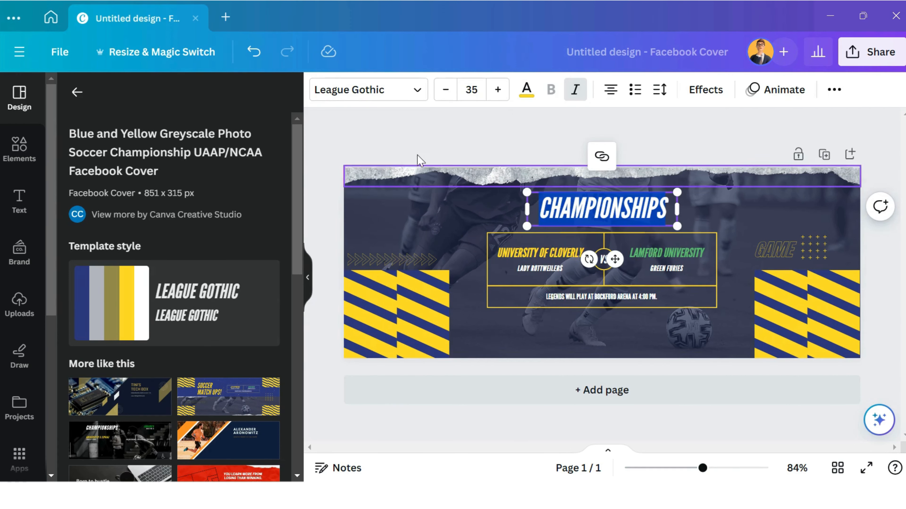
left_click(378, 101)
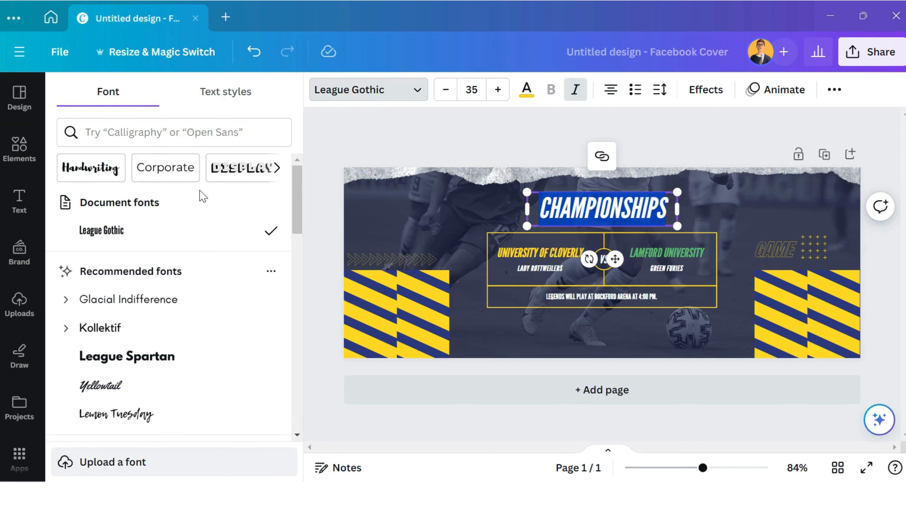
scroll(198, 196, "down", 10)
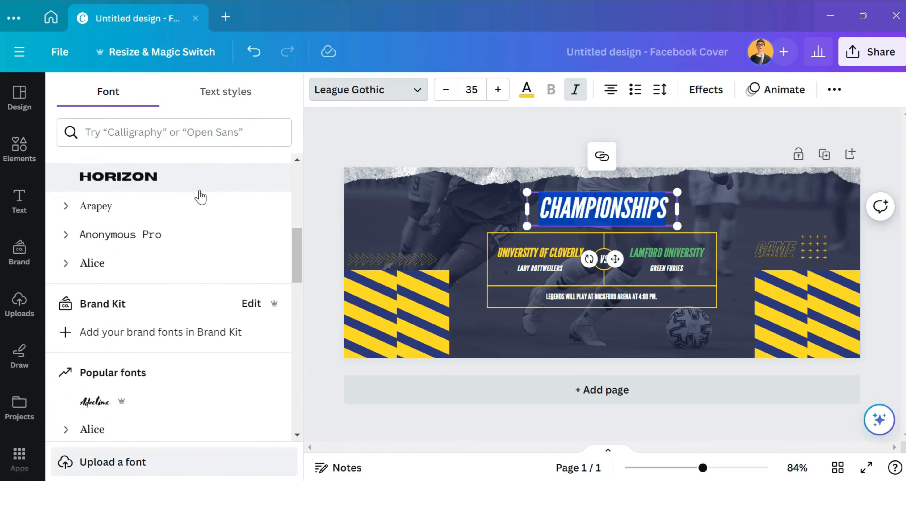
left_click(200, 191)
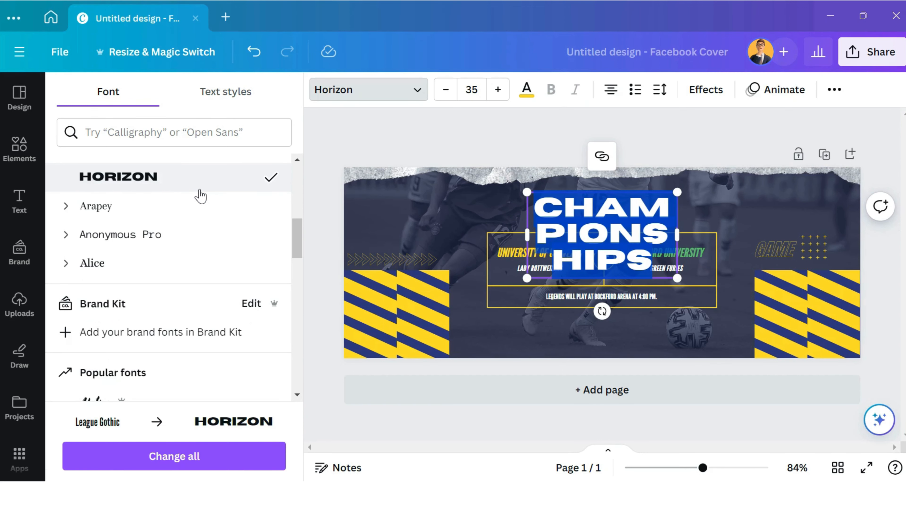
left_click(188, 211)
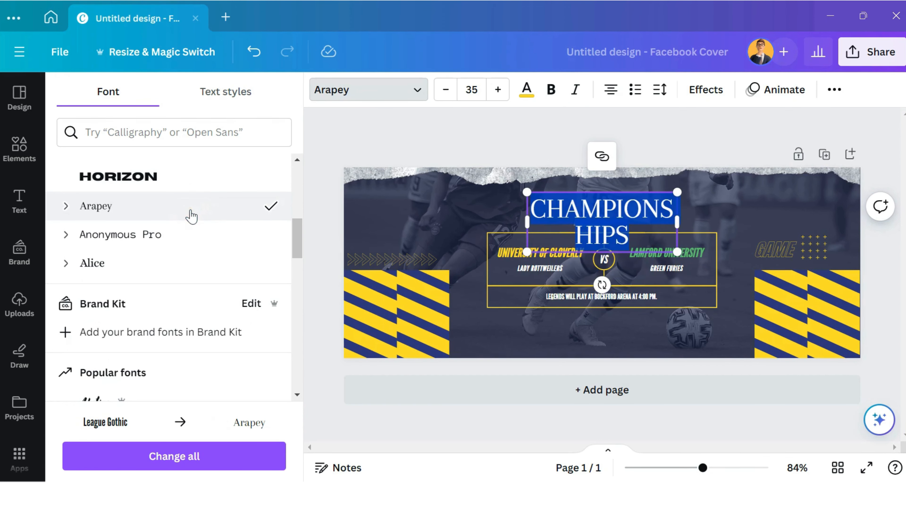
left_click(184, 236)
left_click(185, 265)
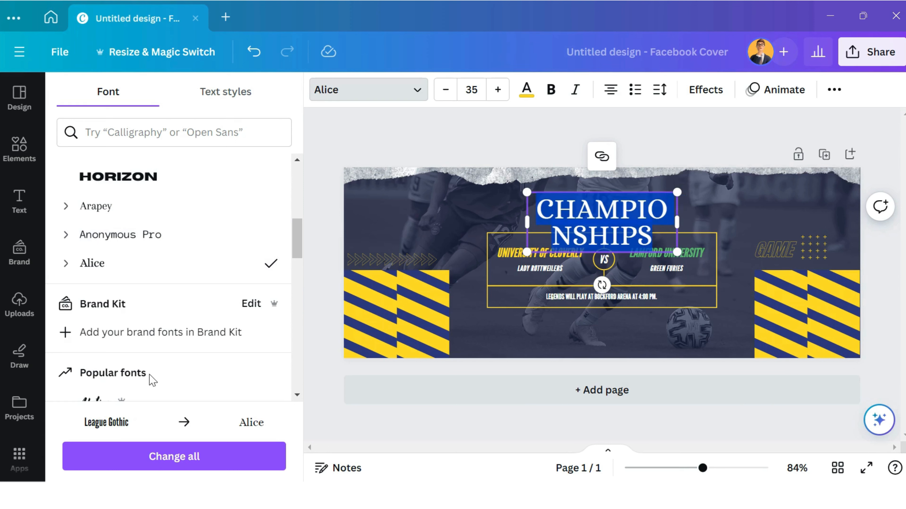
scroll(148, 375, "down", 3)
scroll(143, 357, "up", 1)
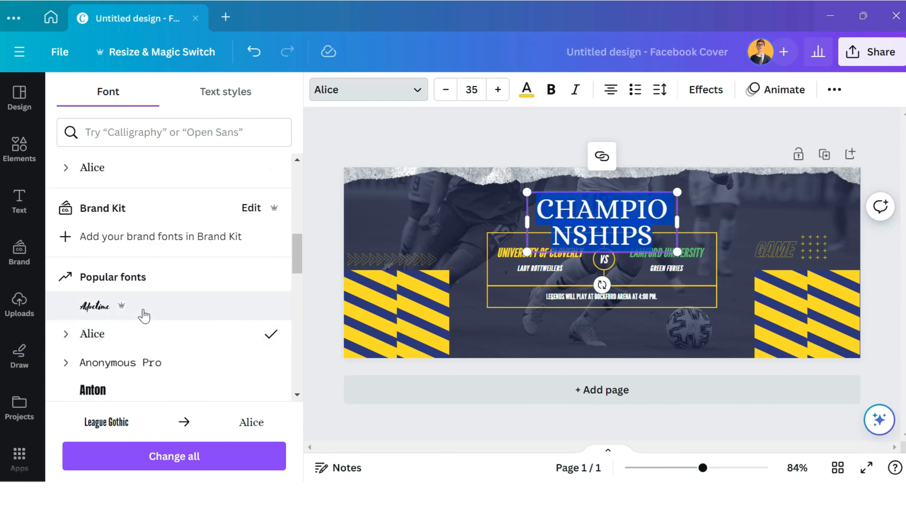
scroll(145, 314, "up", 2)
scroll(144, 314, "up", 2)
left_click(141, 288)
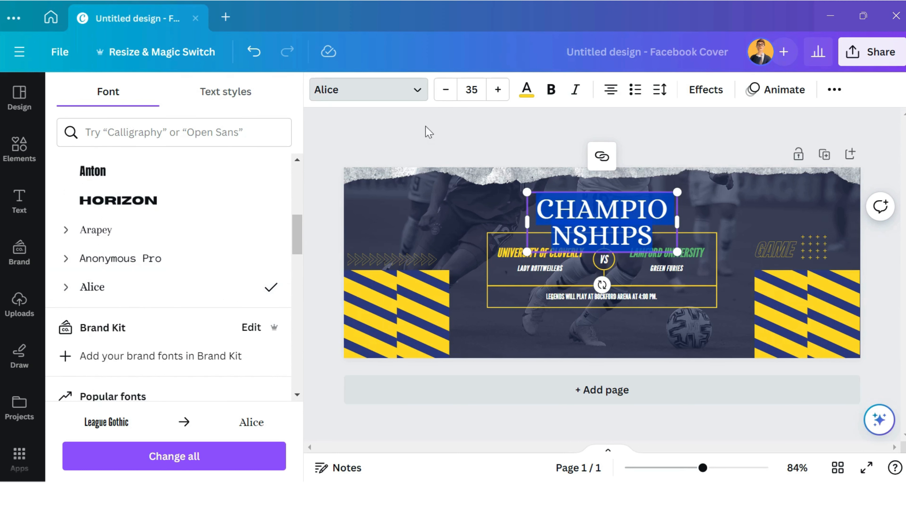
Reduce the CHAMPIONSHIPS heading's font size to 21 so it fits on one line.
left_click(450, 97)
left_click(451, 96)
left_click(450, 96)
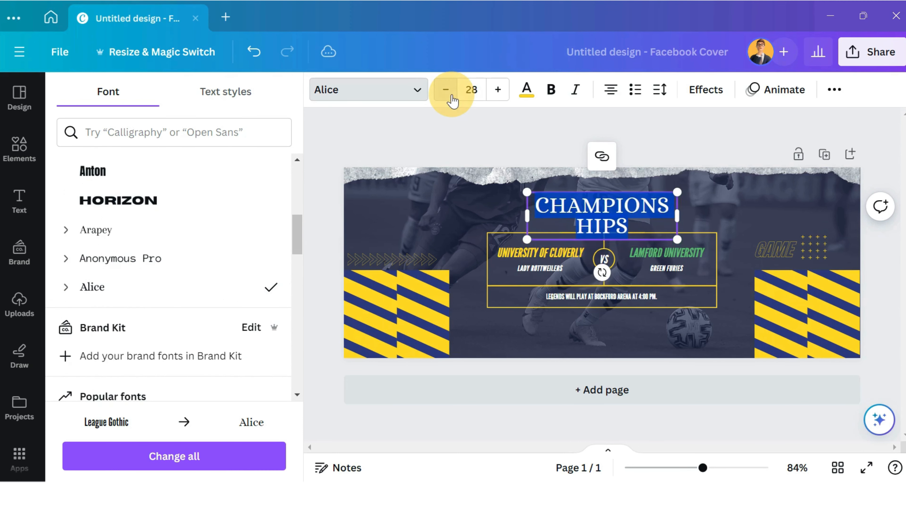
left_click(450, 96)
left_click(450, 96)
left_click(450, 97)
left_click(451, 97)
left_click(451, 96)
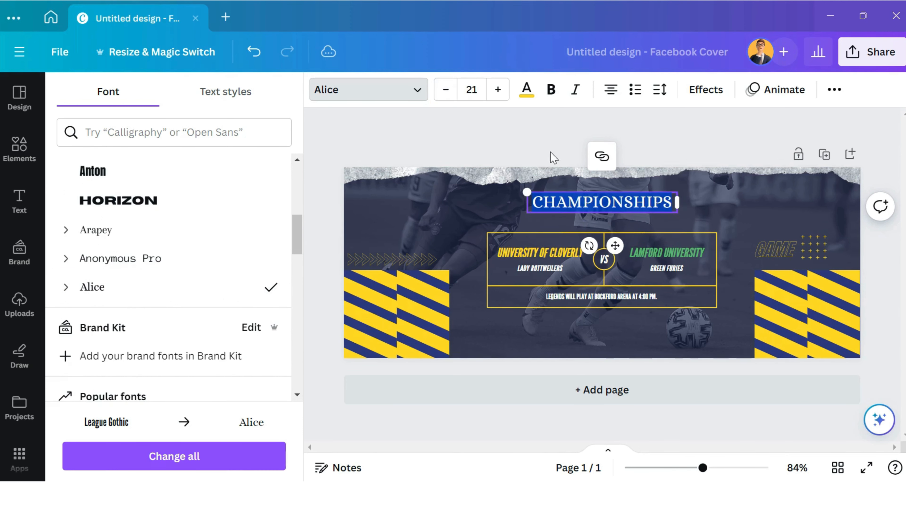
left_click(560, 179)
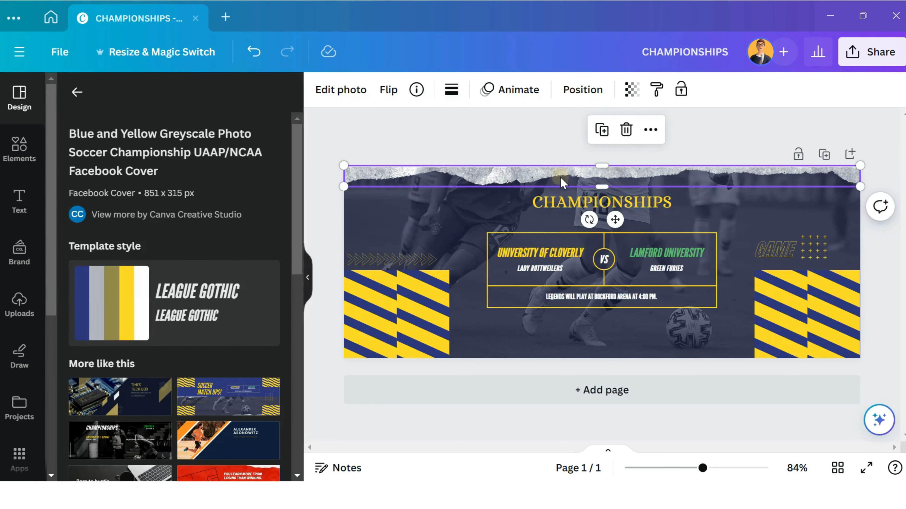
Move the CHAMPIONSHIPS heading down, closer to the team box, and set its font size to 22.
left_click(571, 213)
left_click_drag(571, 213, 575, 222)
left_click(496, 90)
left_click(496, 90)
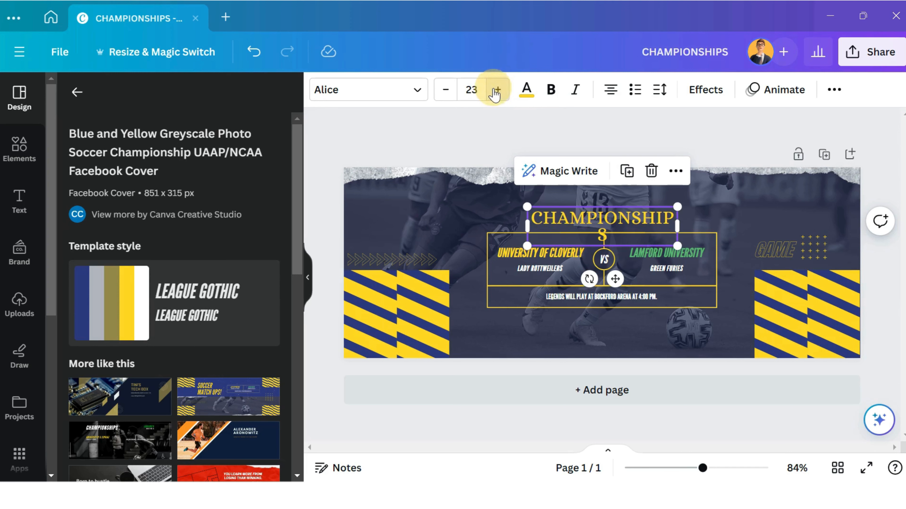
left_click(446, 91)
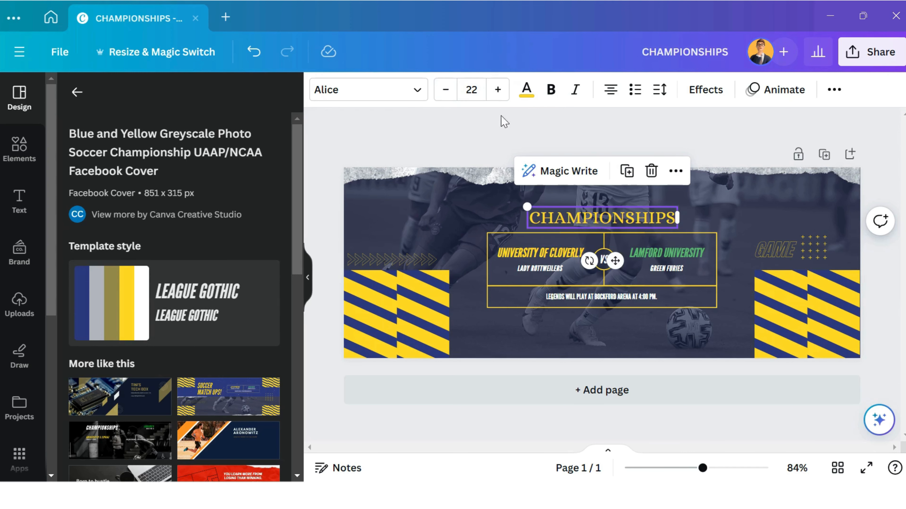
Change the CHAMPIONSHIPS heading's text color to white.
left_click(526, 90)
left_click(268, 179)
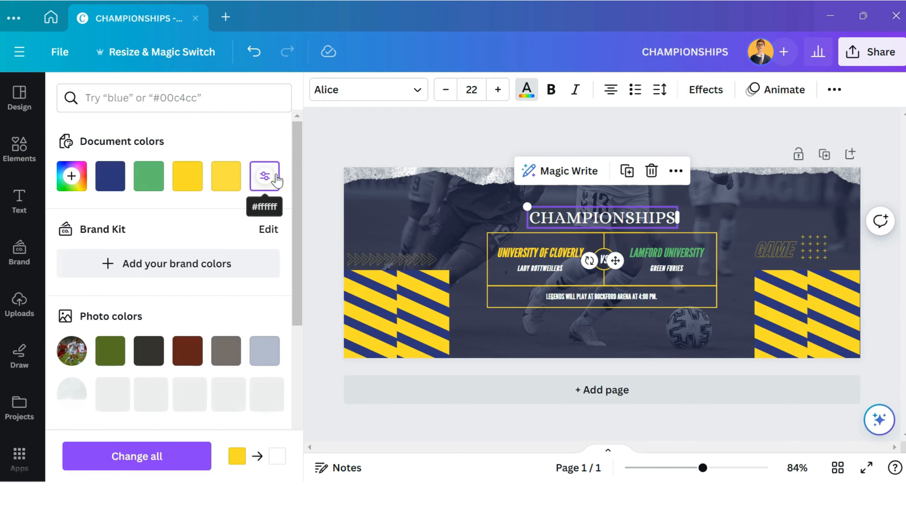
left_click(471, 197)
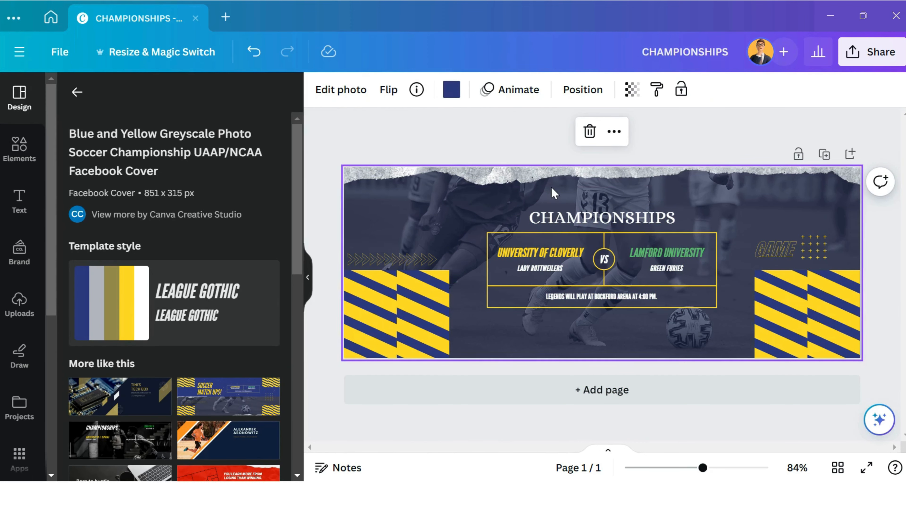
Look through the available element categories, such as shapes, graphics, stickers, photos and videos.
left_click(20, 149)
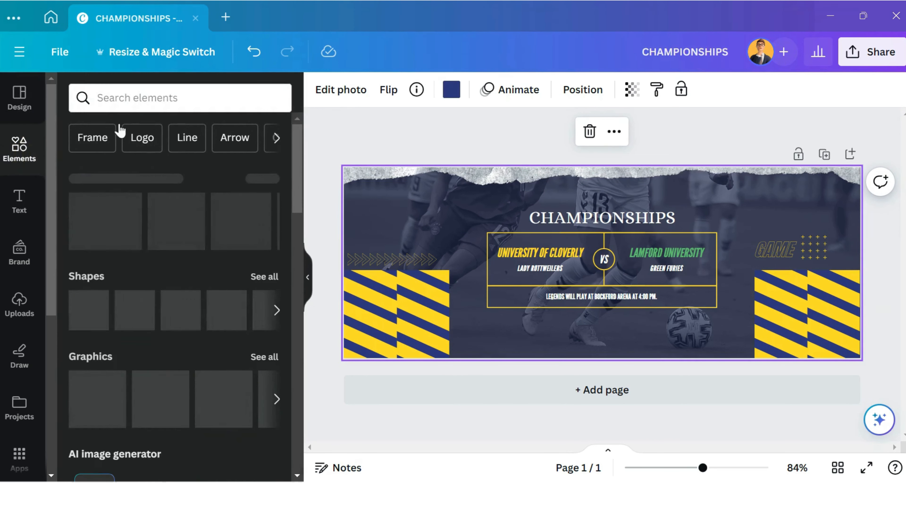
left_click(119, 98)
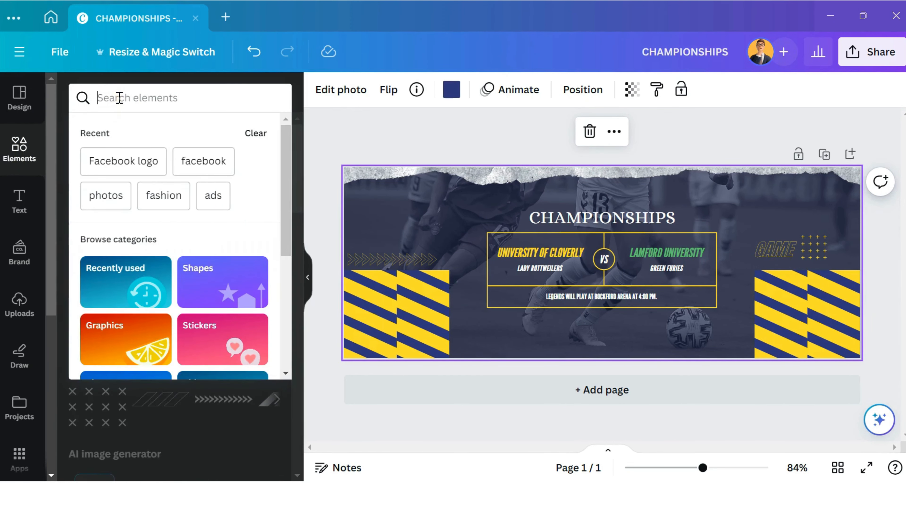
scroll(193, 123, "down", 4)
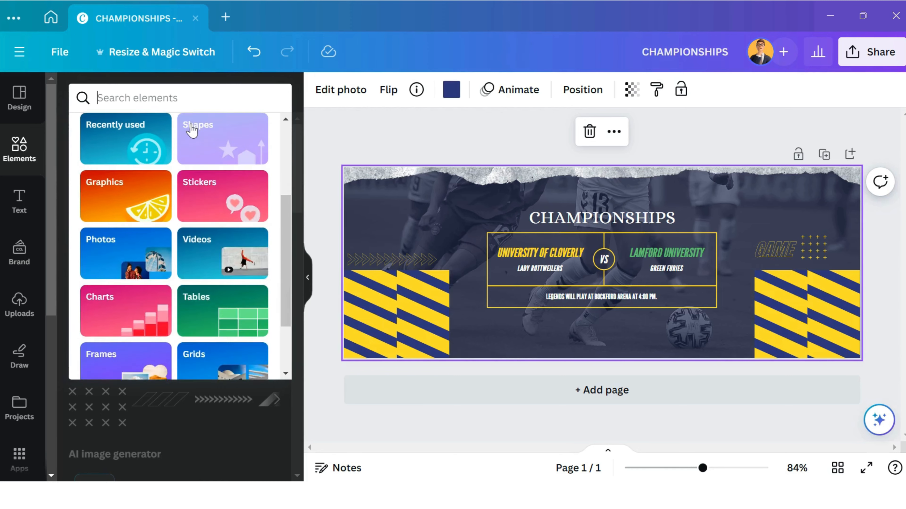
scroll(193, 124, "up", 4)
scroll(192, 130, "down", 1)
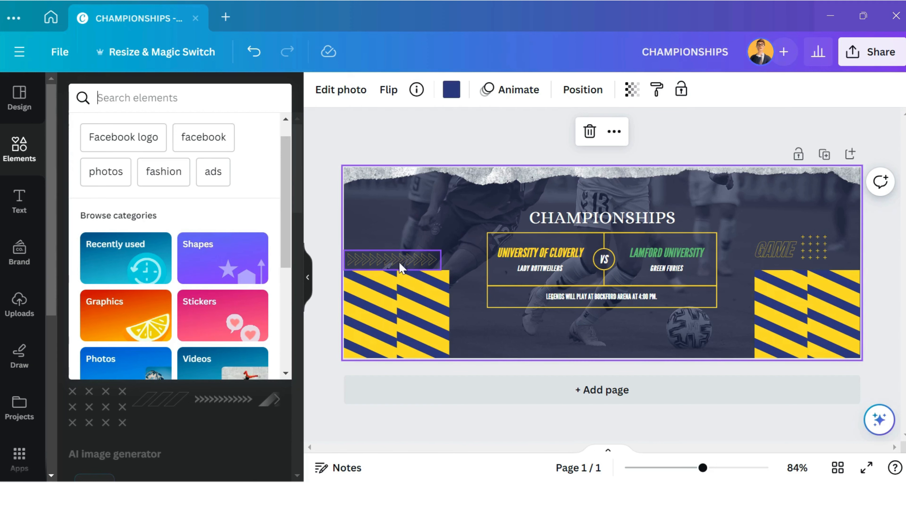
Delete the arrow pattern above the left striped block and move the GAME graphic with its dot grid into that spot.
left_click(406, 259)
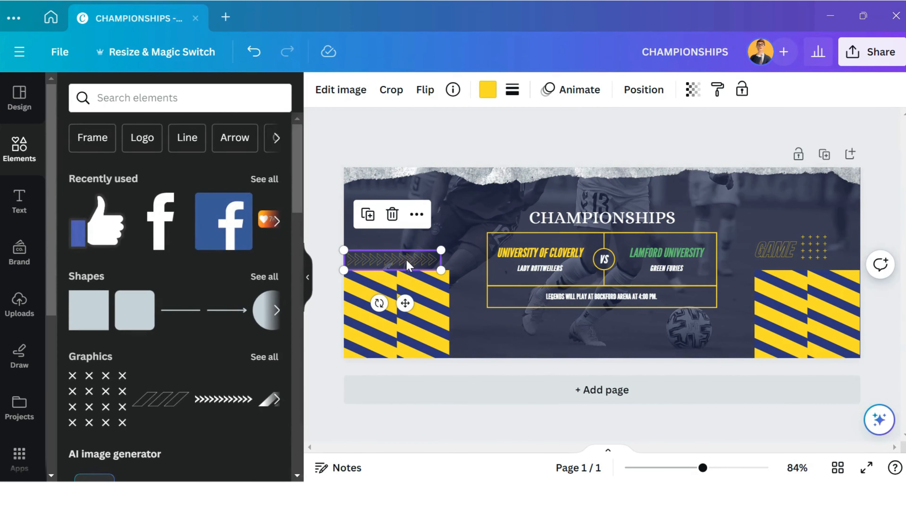
left_click(392, 214)
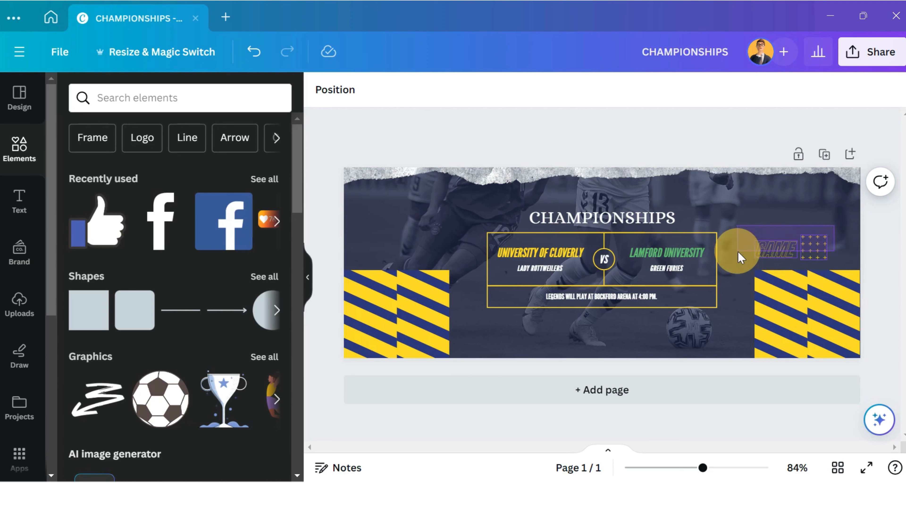
left_click(781, 255)
left_click_drag(781, 255, 393, 241)
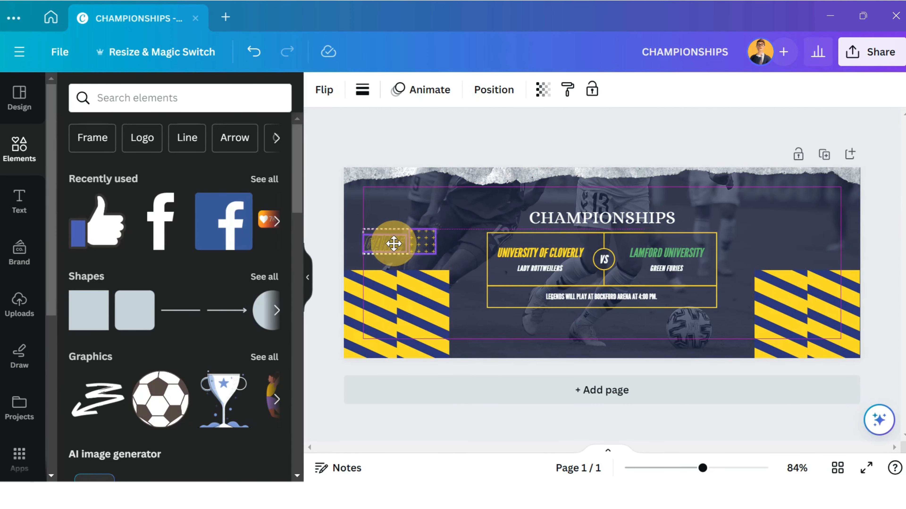
left_click(356, 262)
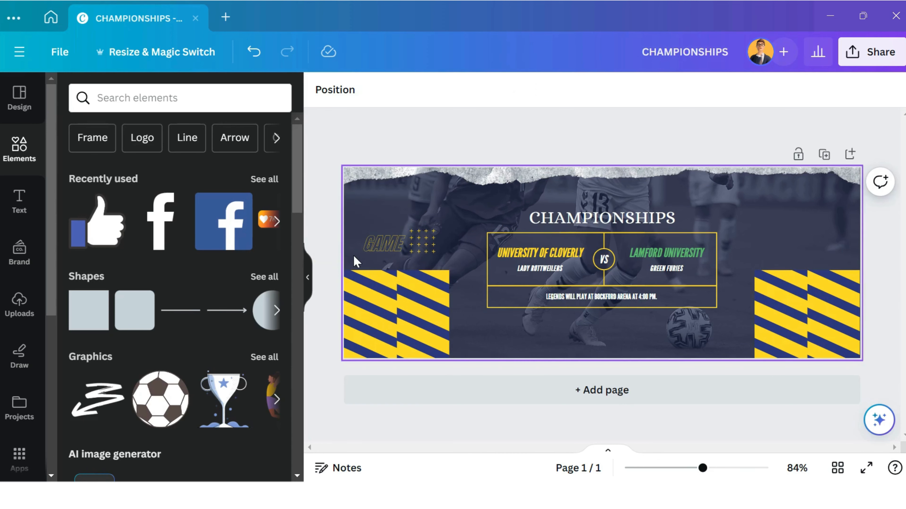
Search the elements for "photo", limit the results to photos and look through them.
double_click(462, 219)
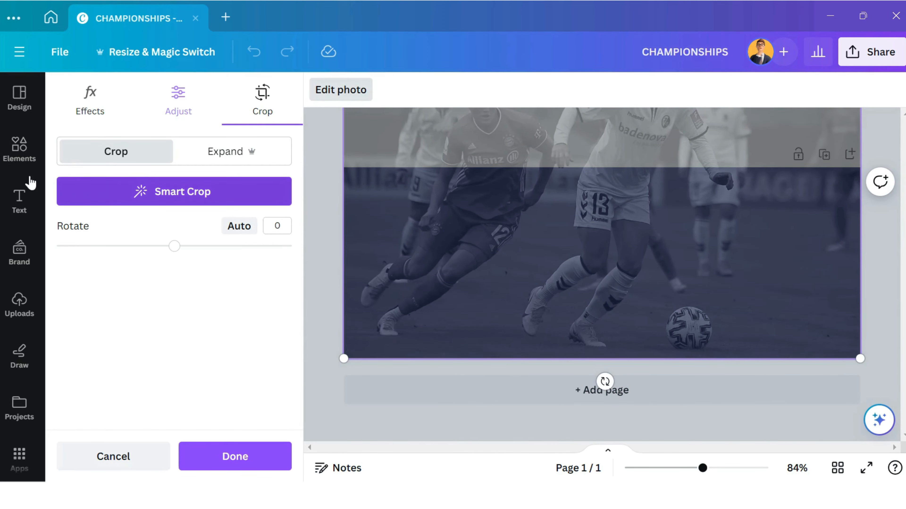
left_click(19, 157)
left_click(172, 107)
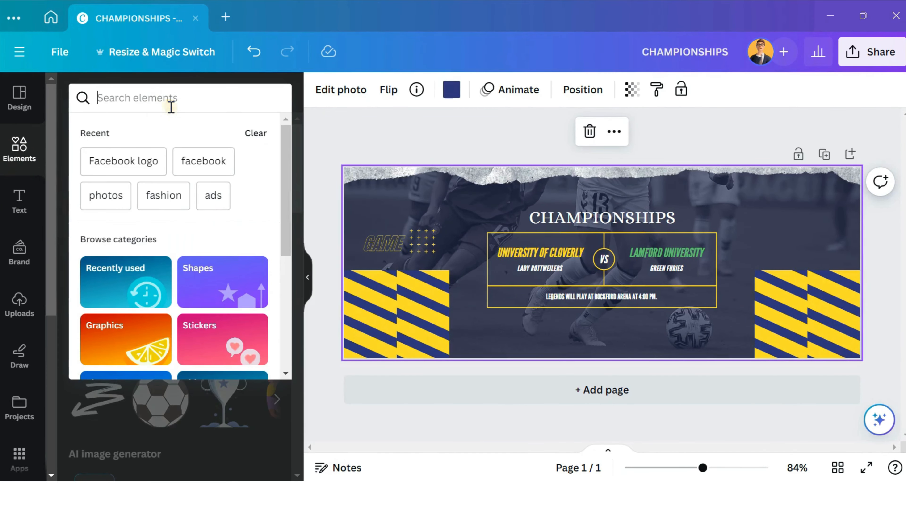
type("photo")
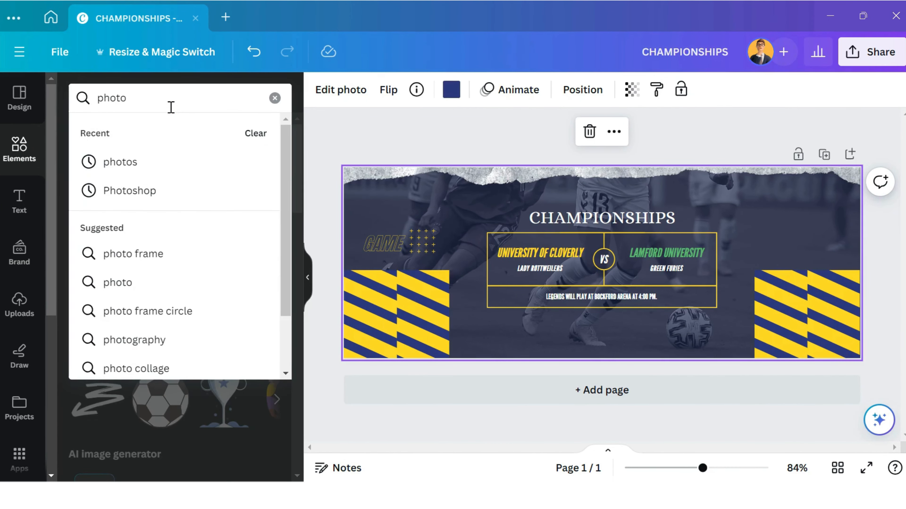
key("Return")
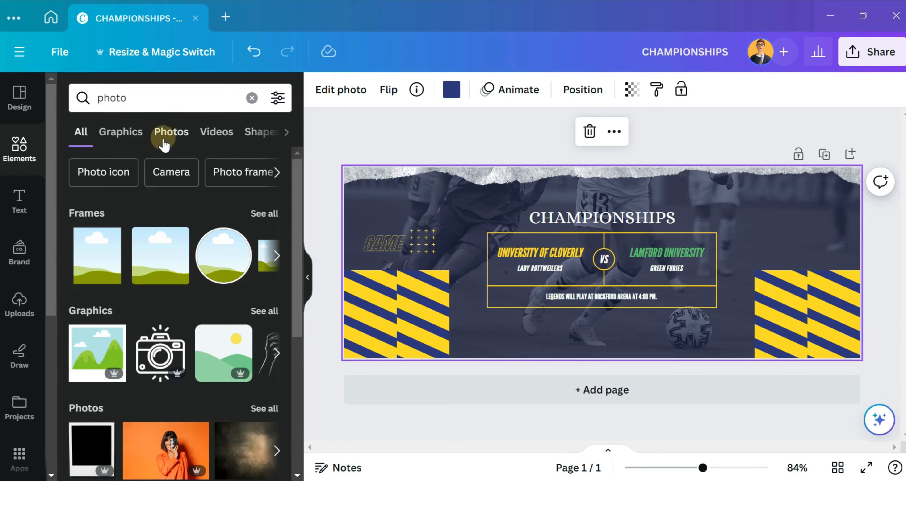
left_click(170, 132)
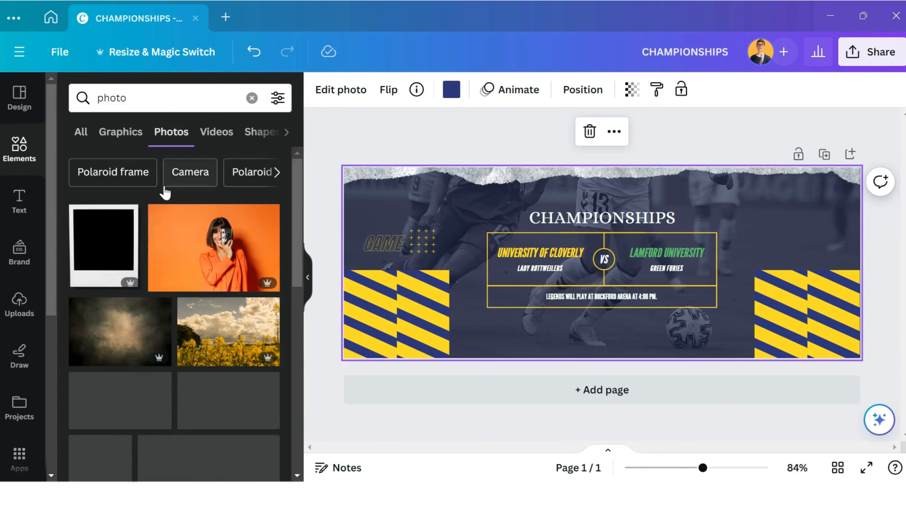
left_click(34, 316)
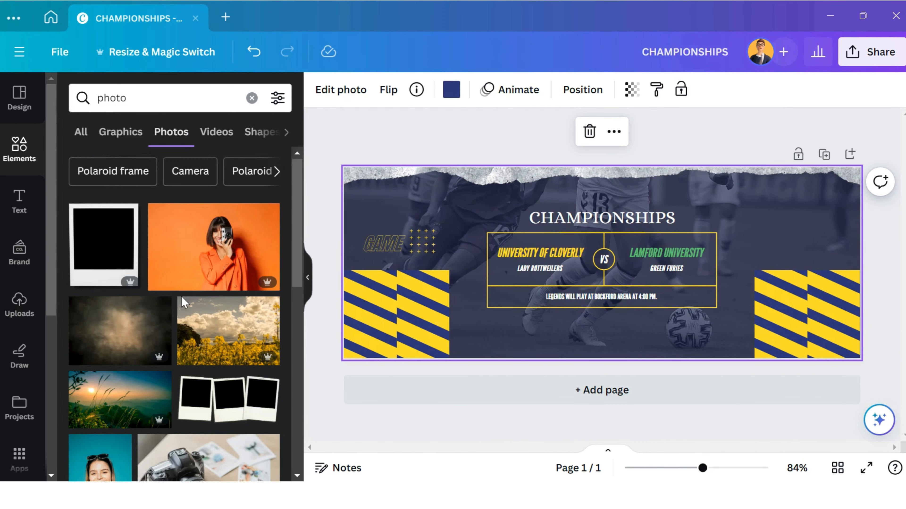
scroll(162, 293, "down", 6)
scroll(162, 292, "down", 5)
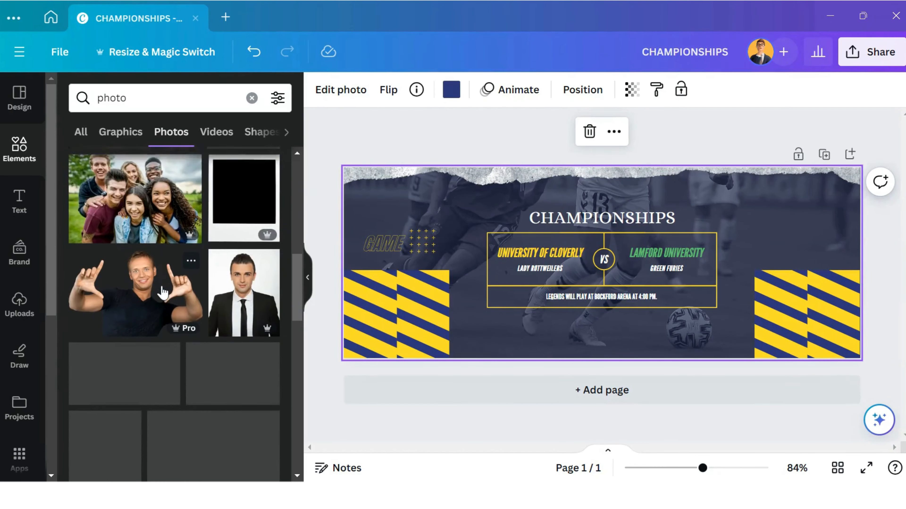
scroll(171, 285, "down", 3)
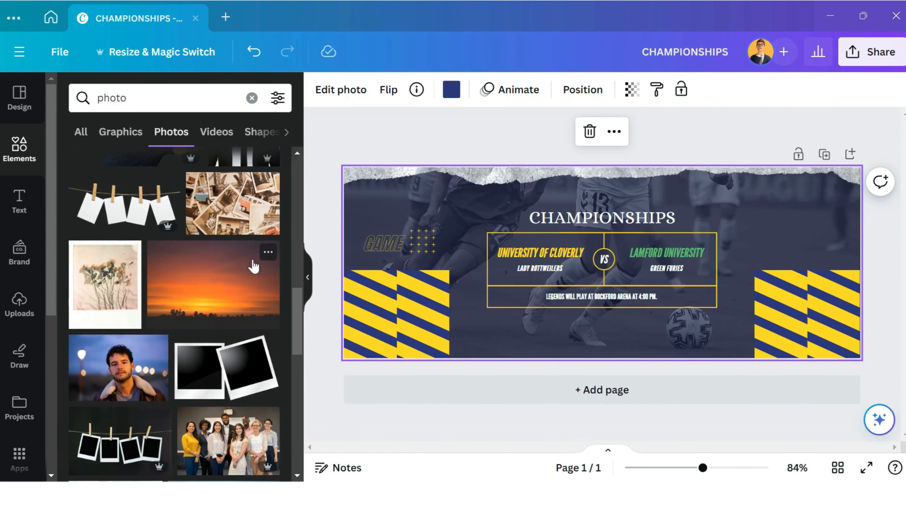
Try moving the University of Cloverly team text below the match box, and undo the move.
left_click_drag(565, 265, 622, 323)
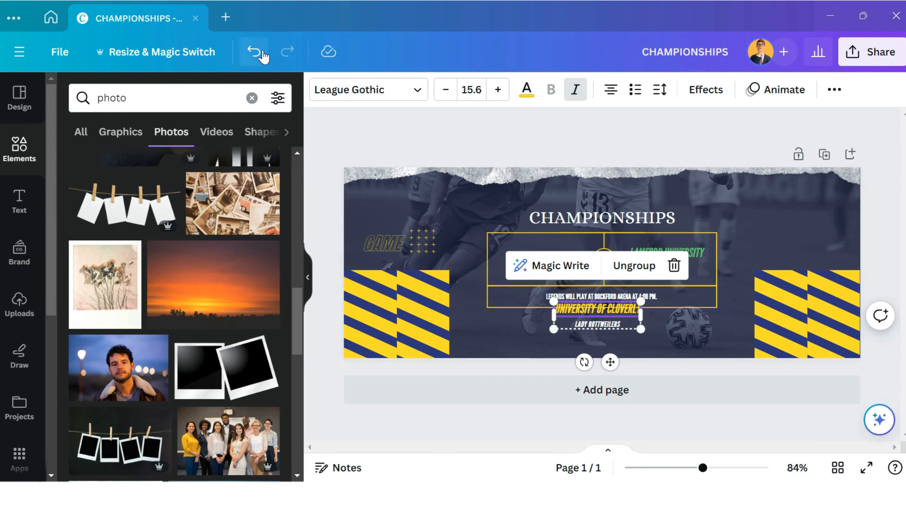
left_click(254, 53)
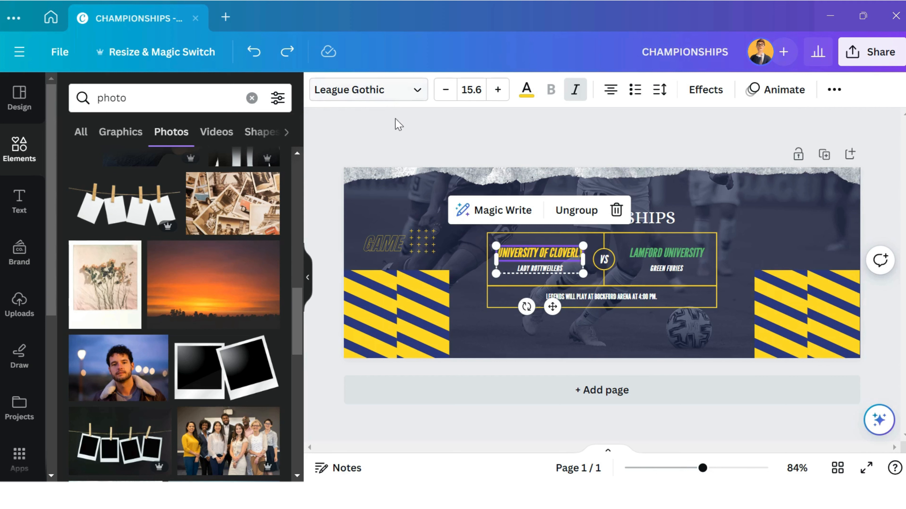
Scale up the CHAMPIONSHIPS heading together with the match box and its texts until the box reaches both striped blocks.
left_click(480, 311)
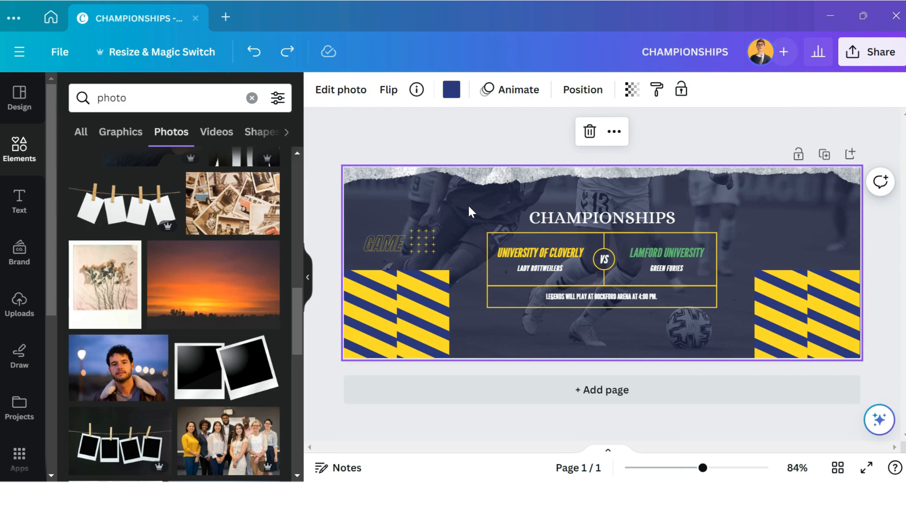
left_click_drag(468, 205, 441, 187)
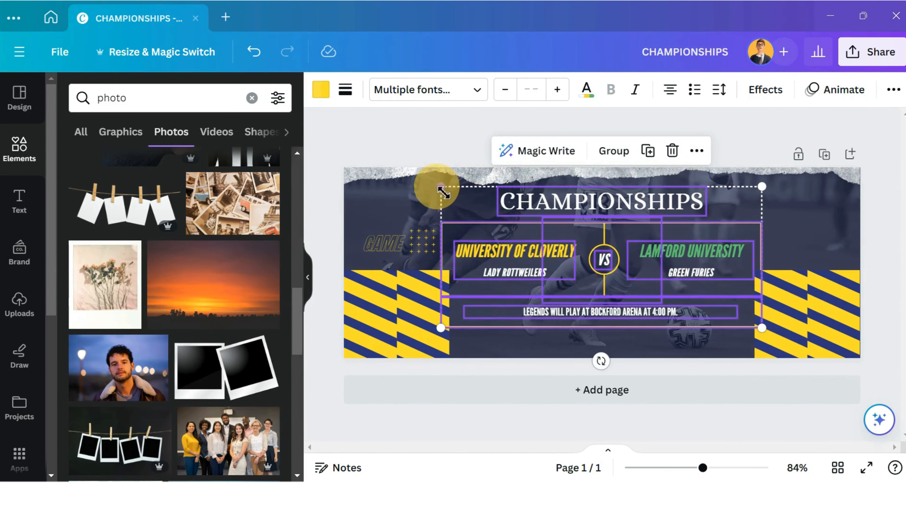
left_click(713, 341)
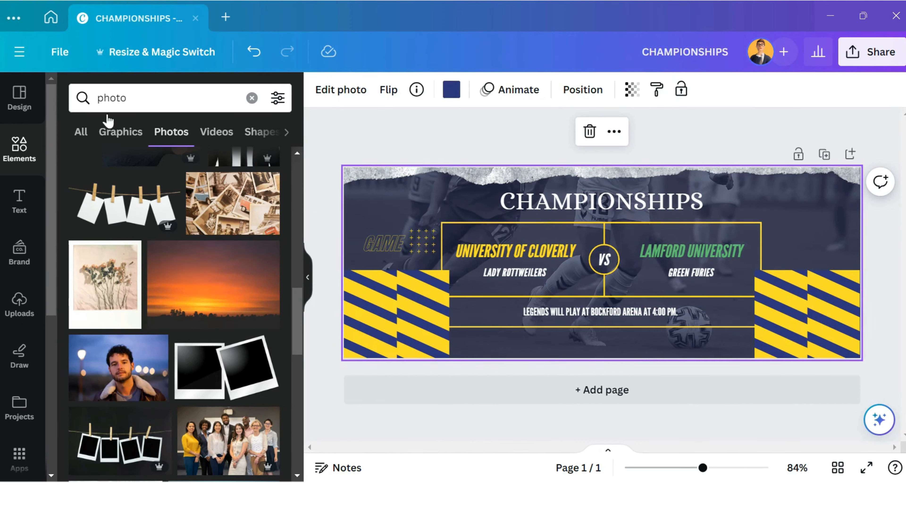
Save the Facebook cover design and clear the selection on the page.
left_click(60, 52)
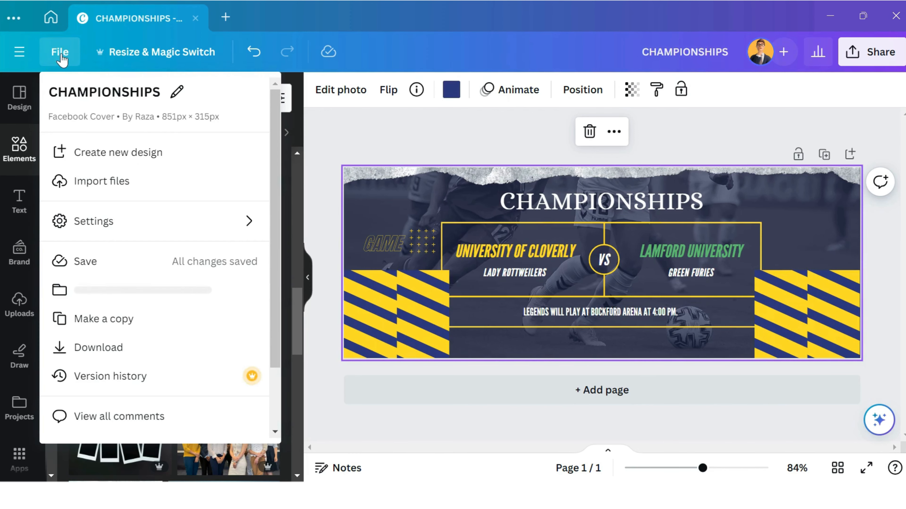
scroll(136, 180, "down", 2)
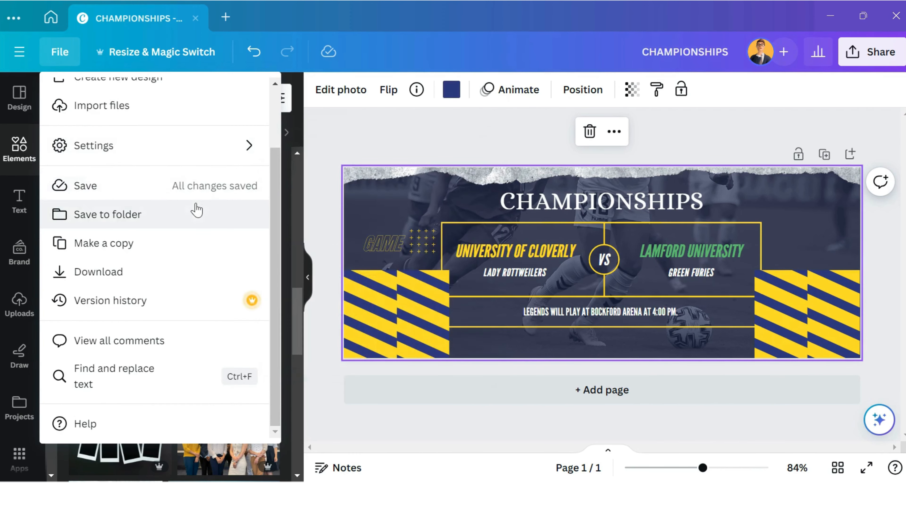
left_click(202, 196)
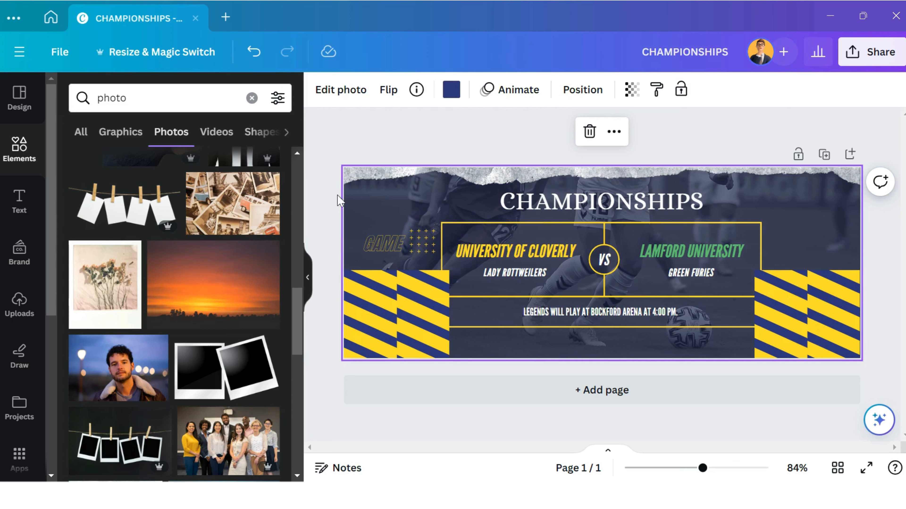
left_click(662, 141)
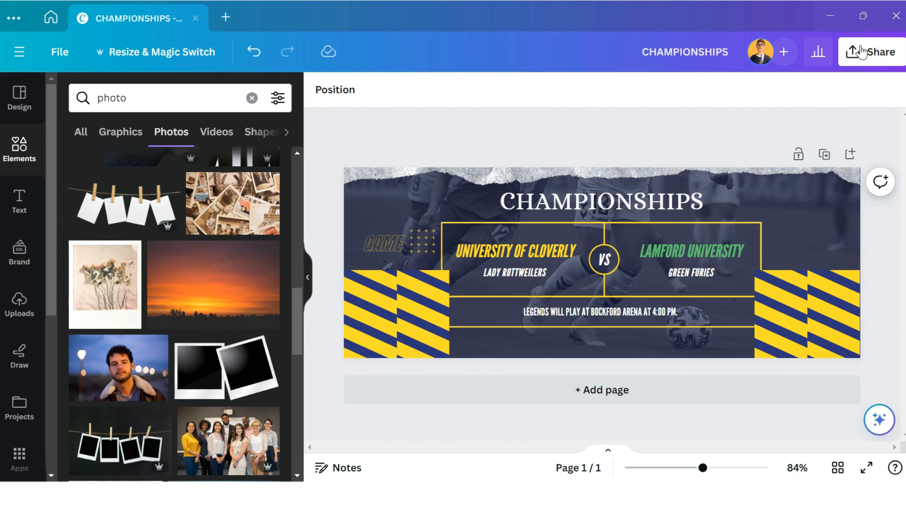
Download the design as a PNG at size 1, 851 × 315 px.
left_click(882, 54)
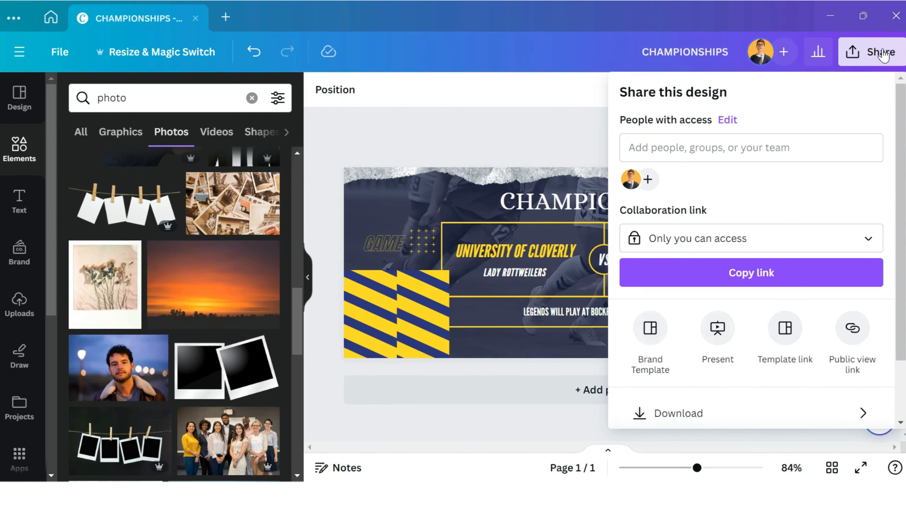
scroll(762, 152, "down", 2)
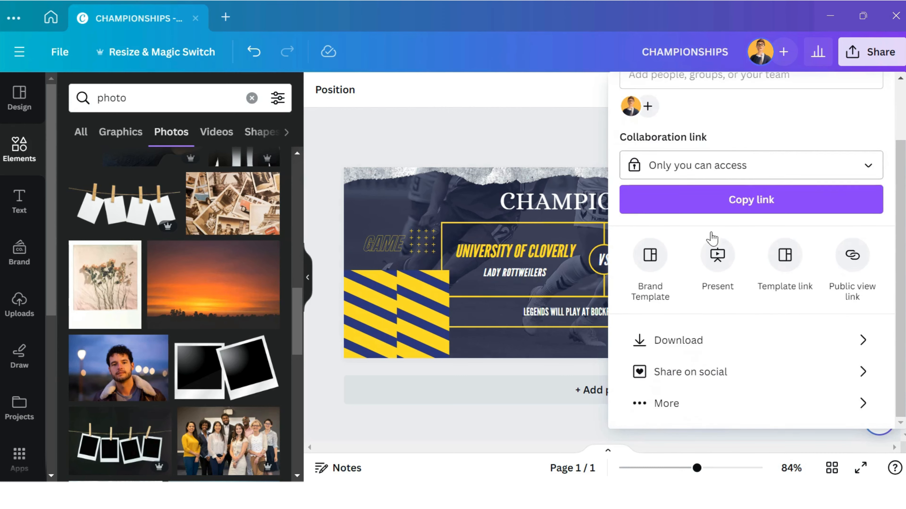
left_click(710, 348)
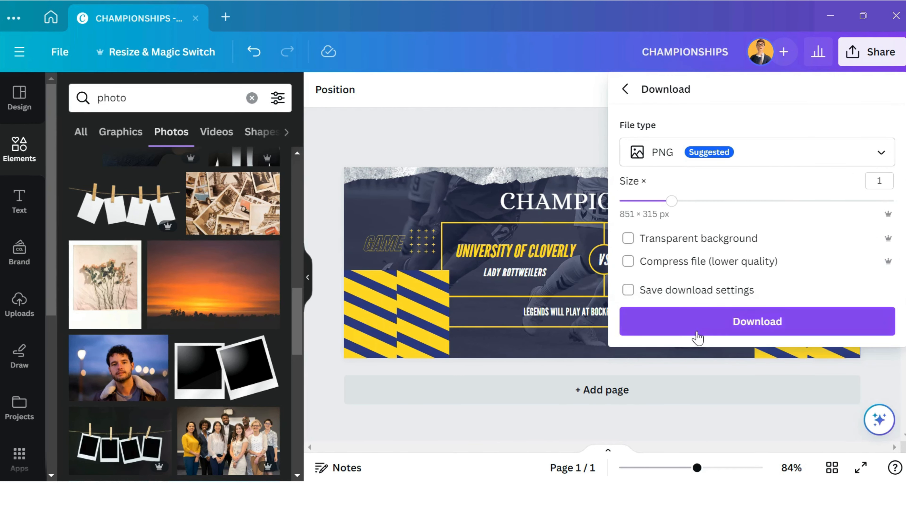
left_click(775, 321)
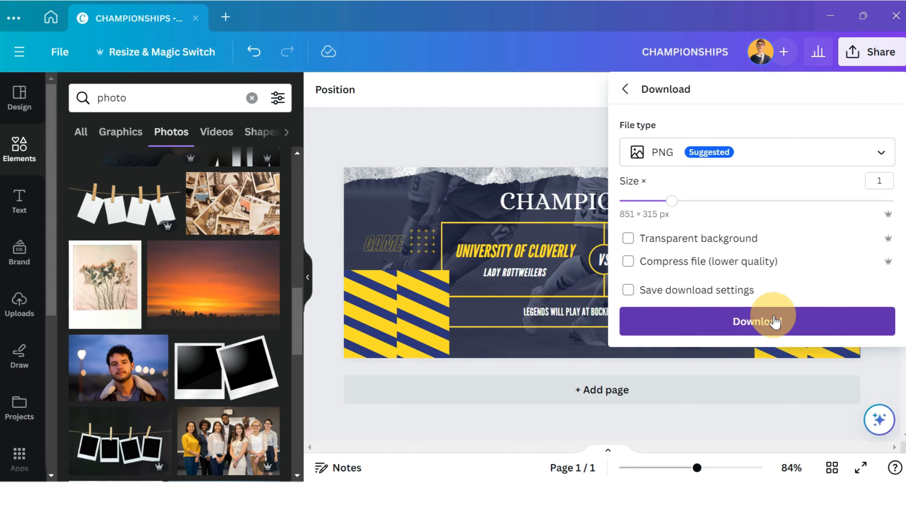
left_click(813, 369)
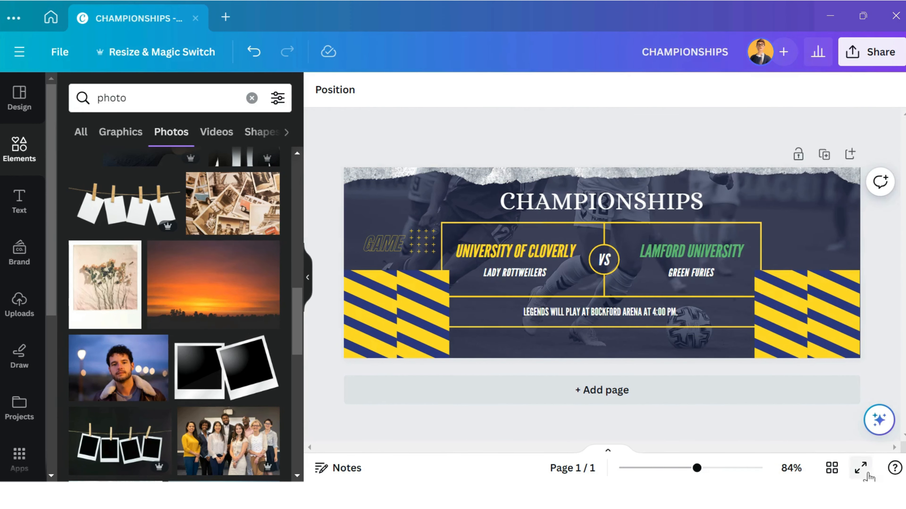
View the finished Facebook cover in full-screen presentation mode.
left_click(860, 468)
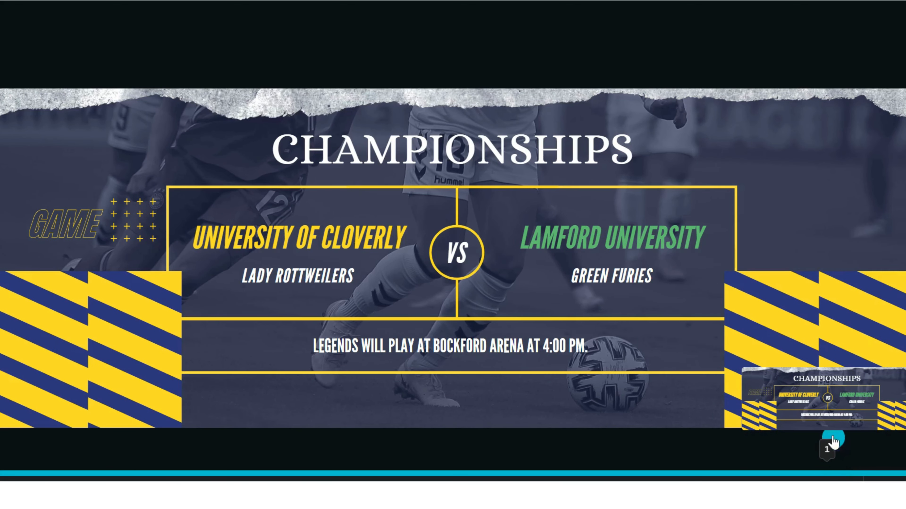
left_click(819, 350)
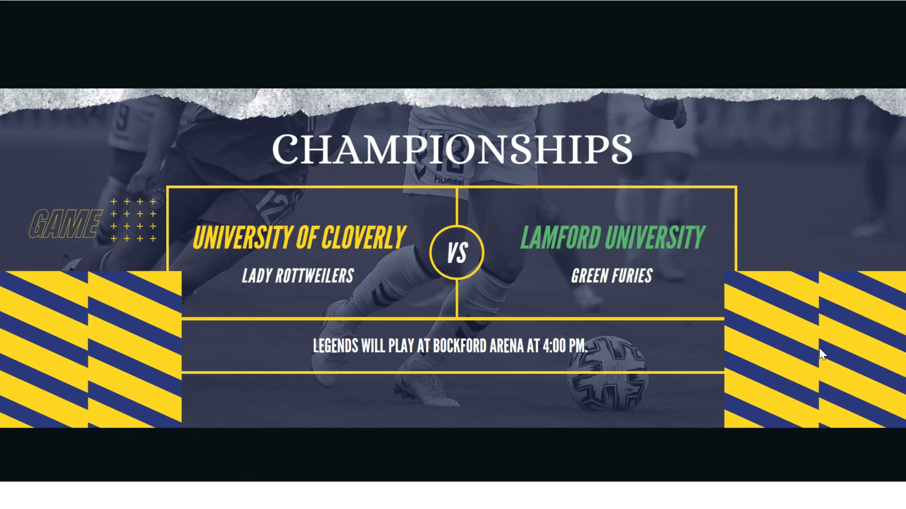
left_click(819, 346)
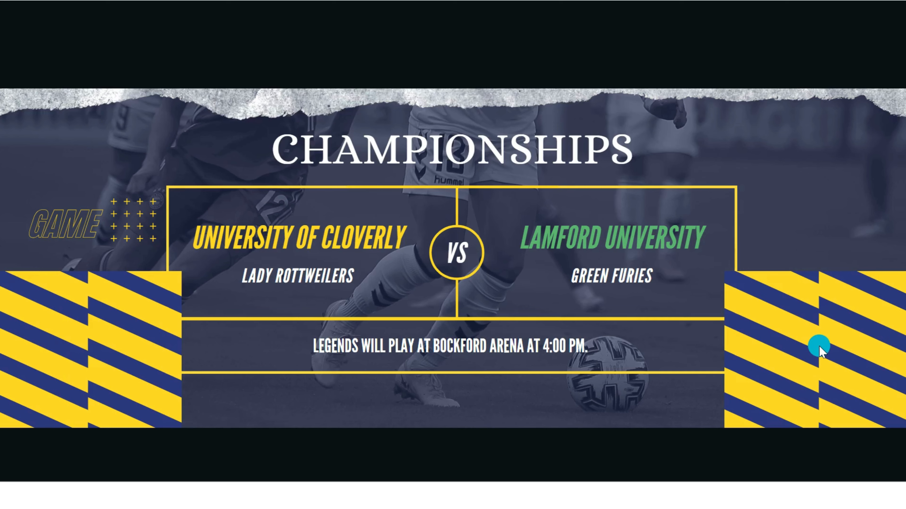